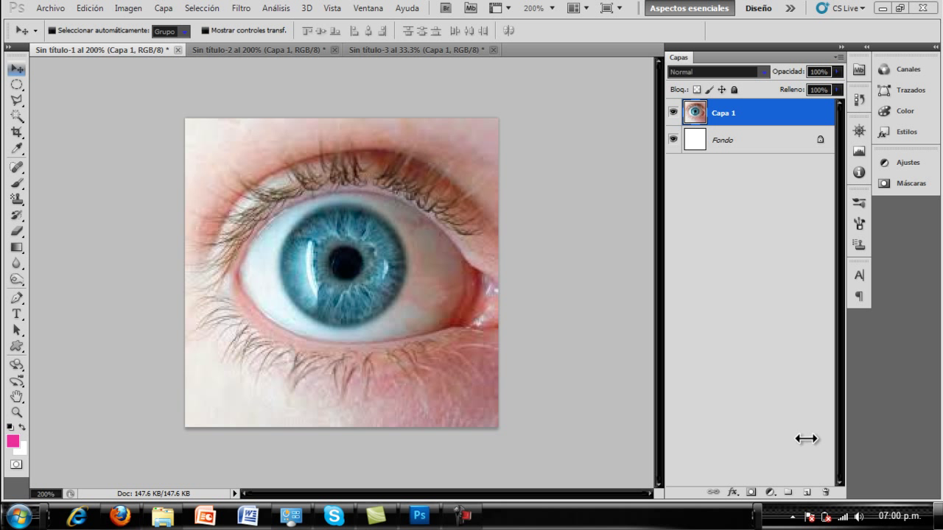
Add a new empty layer above the eye photo in Color blend mode
click(808, 492)
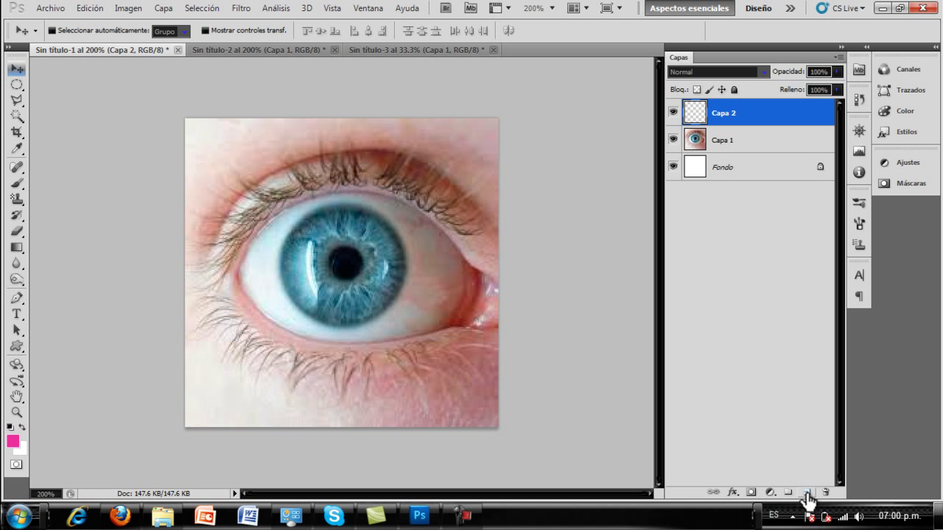
click(764, 70)
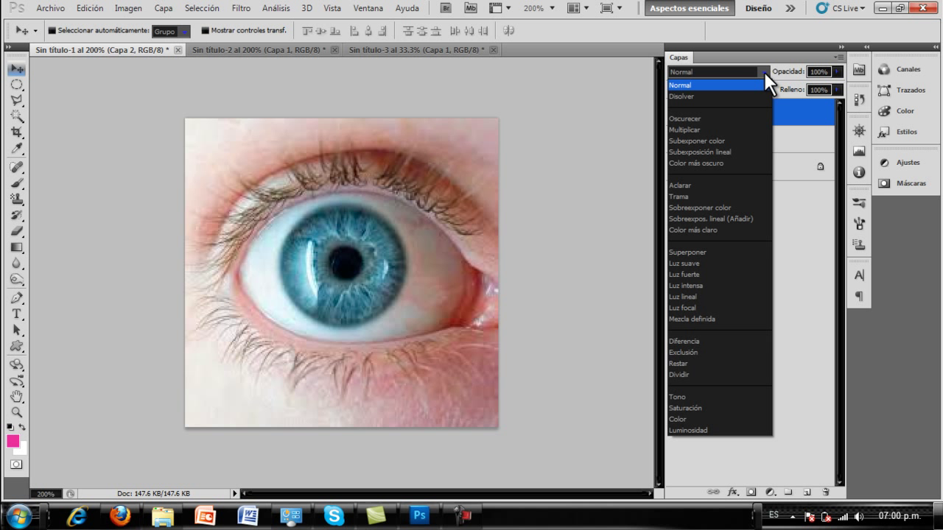
click(708, 419)
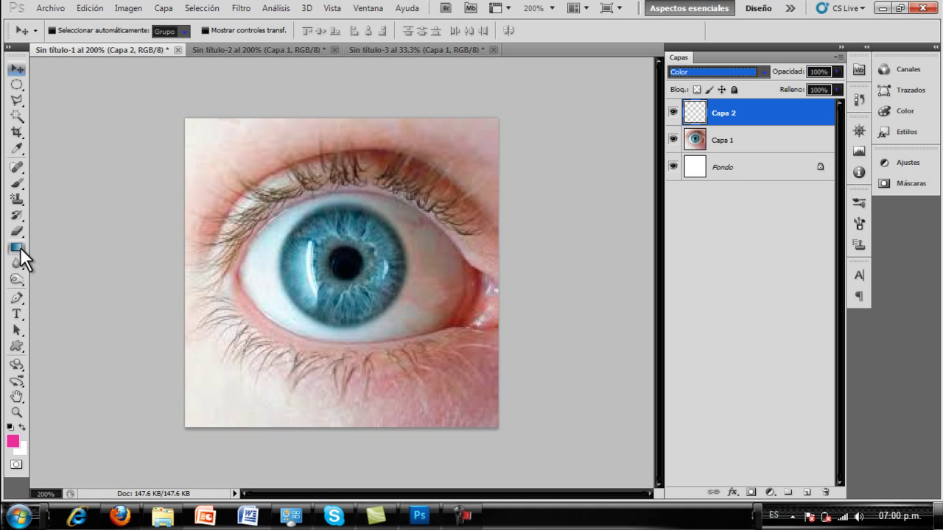
Load the 'Arco iris transparente' rainbow gradient into the Gradient tool
click(18, 248)
click(74, 32)
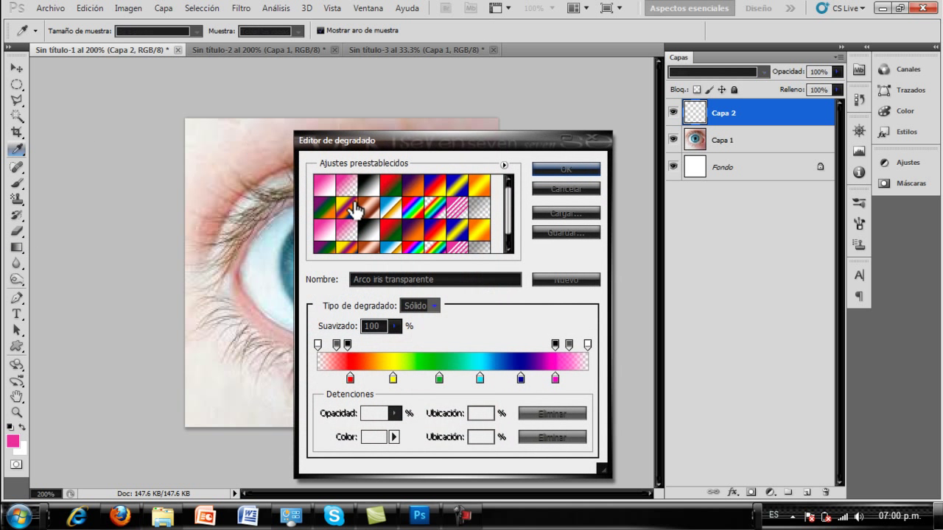
scroll(508, 221, down, 2)
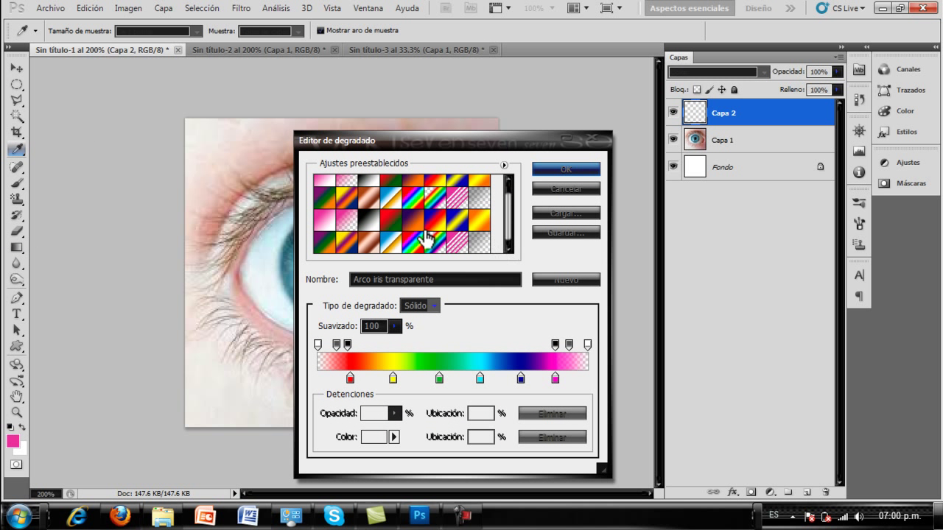
click(584, 169)
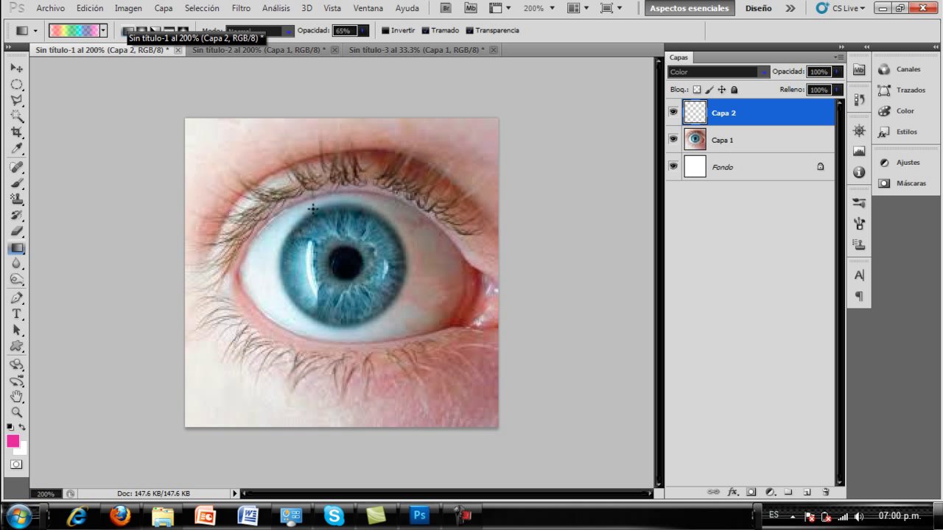
Lay a diagonal rainbow gradient across the eye on Capa 2, then erase its lower-left skin spill
drag(319, 228, 366, 302)
drag(377, 324, 377, 325)
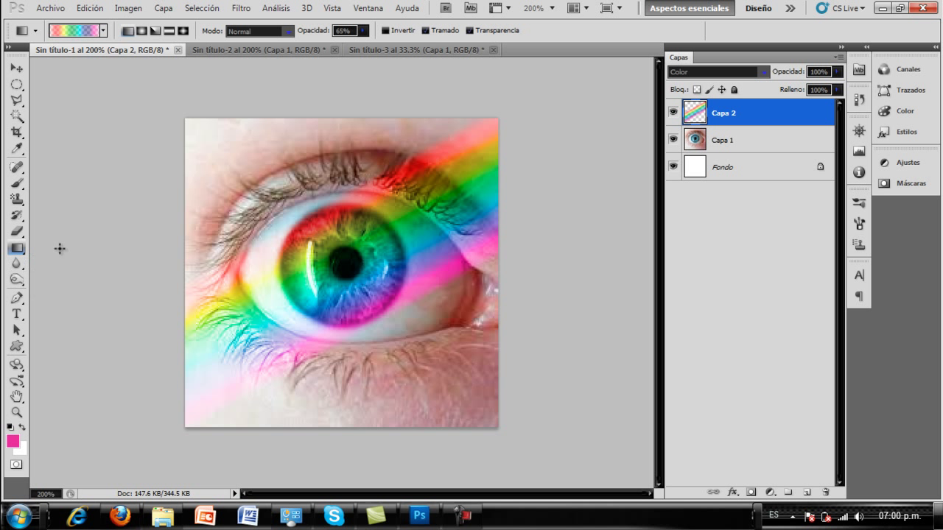
click(16, 233)
mouse_move(237, 273)
mouse_down()
mouse_move(235, 261)
mouse_move(199, 315)
mouse_move(201, 370)
mouse_move(288, 347)
mouse_move(295, 375)
mouse_move(193, 410)
mouse_move(368, 340)
mouse_up()
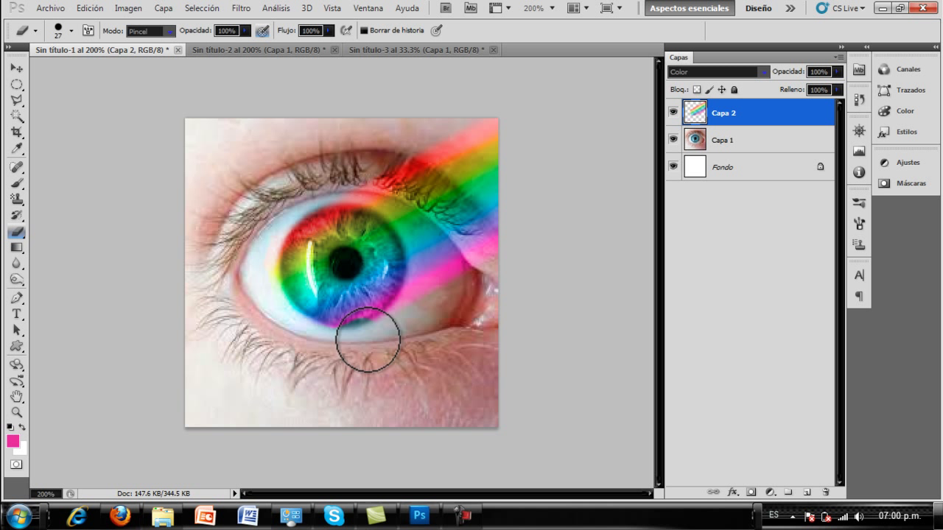
Undo the last eraser stroke, then erase rainbow from the skin and lashes around the iris
key(ctrl+z)
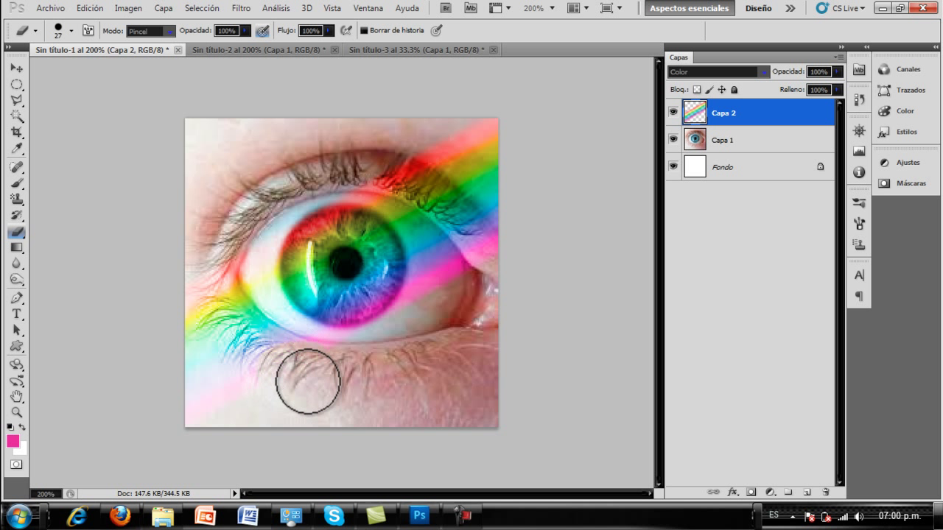
mouse_move(214, 383)
mouse_down()
mouse_move(210, 328)
mouse_move(248, 299)
mouse_move(218, 248)
mouse_move(221, 294)
mouse_move(253, 227)
mouse_move(284, 326)
mouse_move(319, 351)
mouse_move(417, 311)
mouse_move(420, 287)
mouse_move(417, 301)
mouse_move(452, 273)
mouse_move(467, 236)
mouse_move(497, 267)
mouse_move(476, 162)
mouse_move(459, 244)
mouse_move(442, 148)
mouse_move(432, 274)
mouse_move(416, 224)
mouse_move(419, 157)
mouse_move(352, 180)
mouse_move(389, 190)
mouse_move(412, 215)
mouse_move(379, 185)
mouse_move(354, 194)
mouse_move(343, 179)
mouse_move(373, 142)
mouse_move(395, 145)
mouse_up()
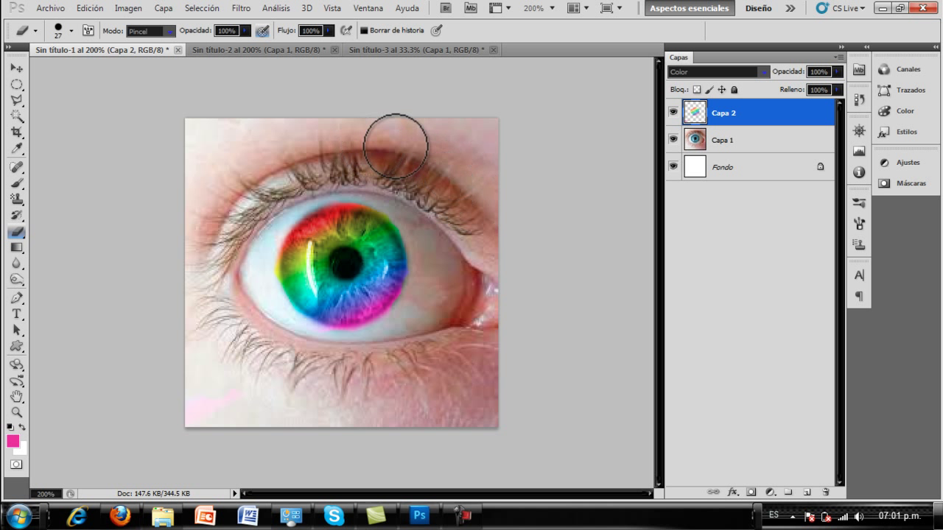
mouse_move(221, 246)
mouse_down()
mouse_move(262, 273)
mouse_move(385, 202)
mouse_move(410, 209)
mouse_up()
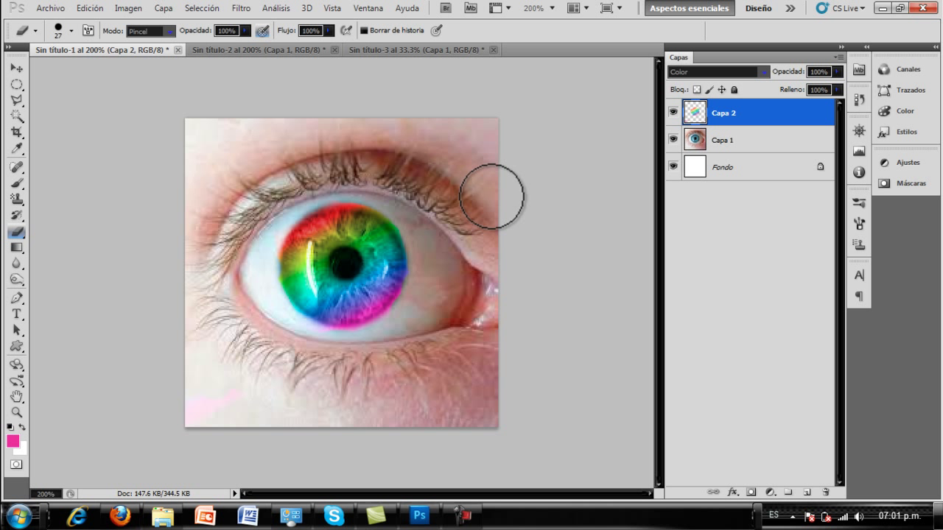
In Sin título-2, add a new layer set to Color blend mode
click(252, 52)
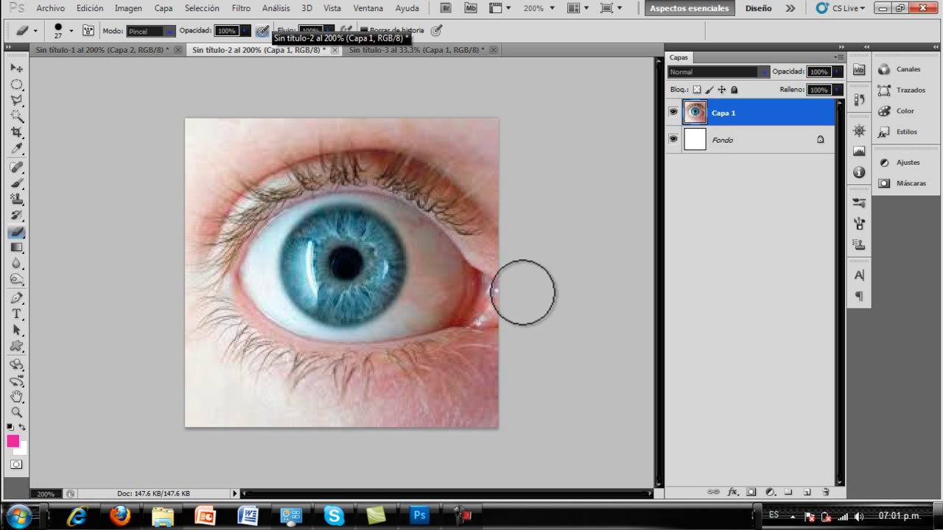
click(805, 491)
click(762, 71)
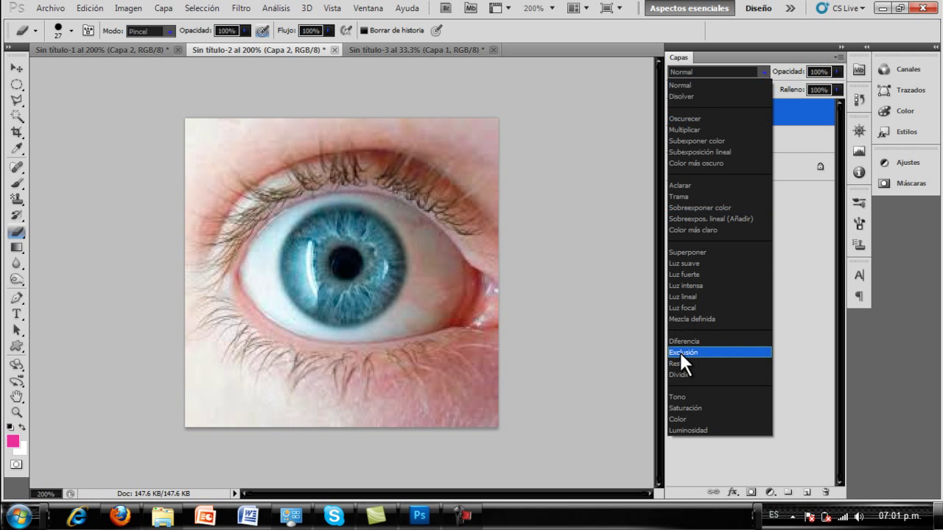
click(687, 419)
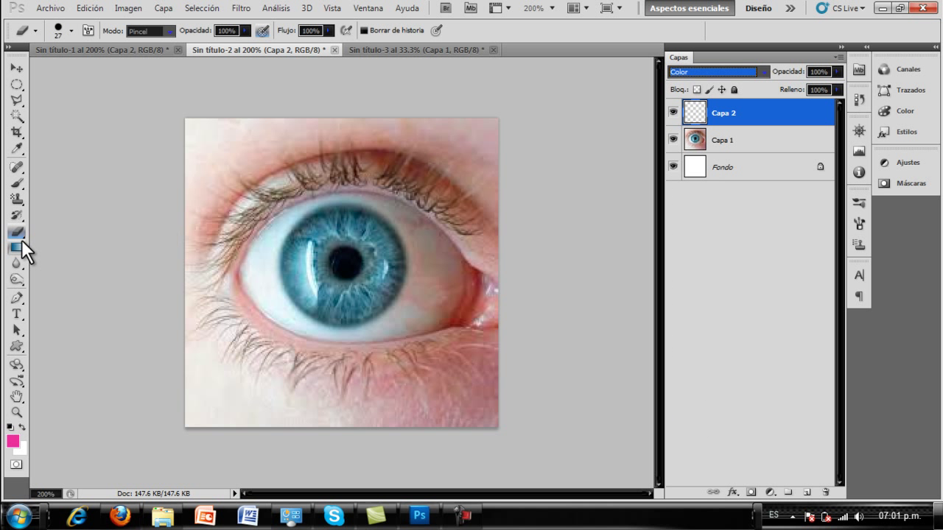
Set the foreground colour to bright green #66ff00
click(13, 441)
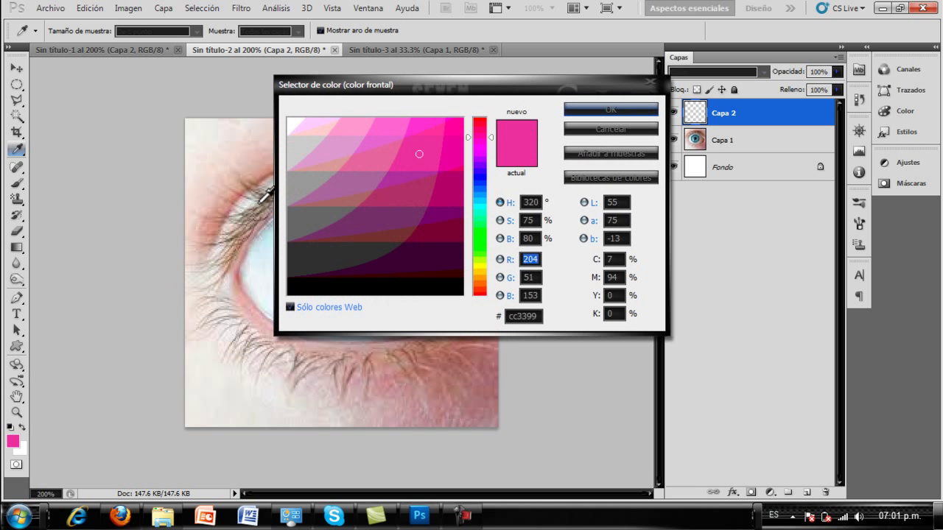
click(480, 220)
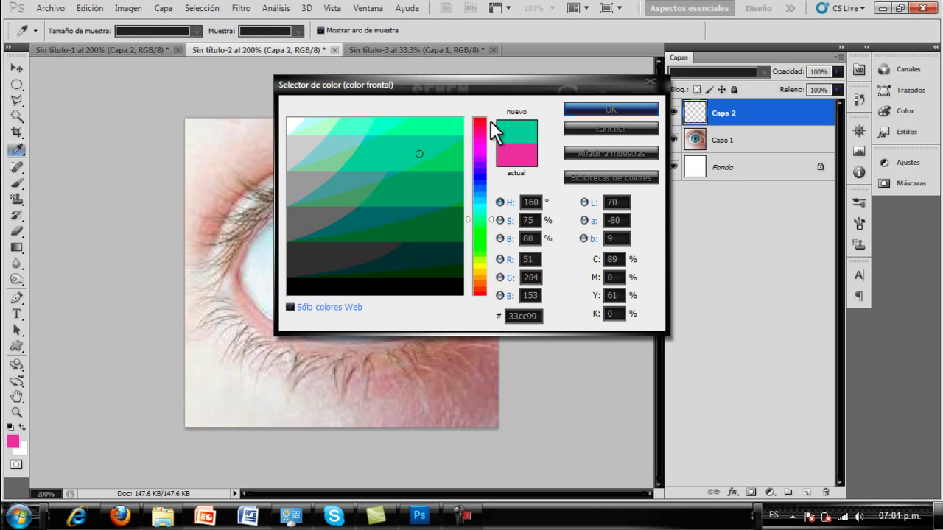
click(481, 249)
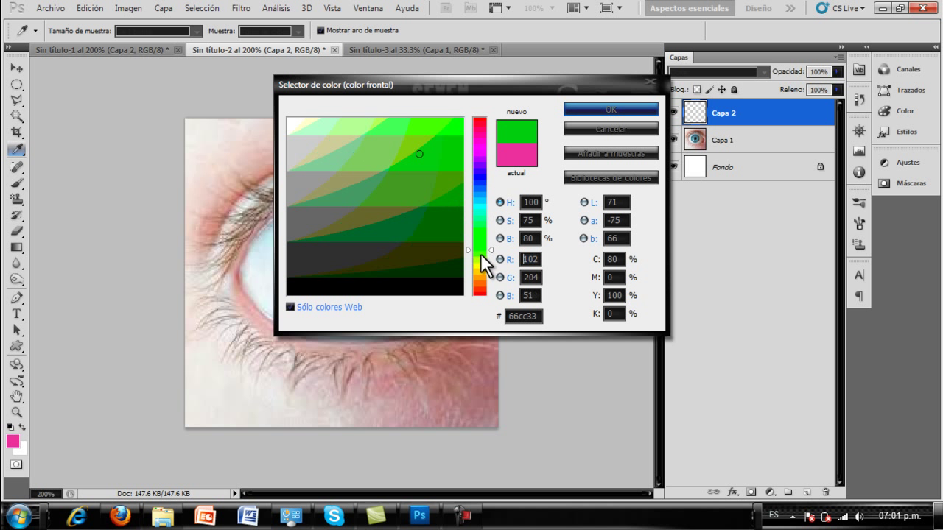
click(458, 127)
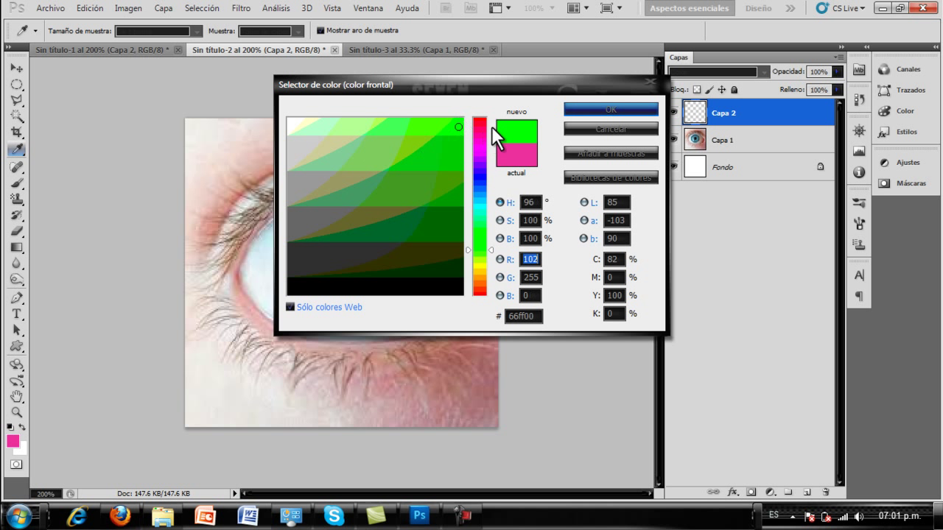
click(610, 108)
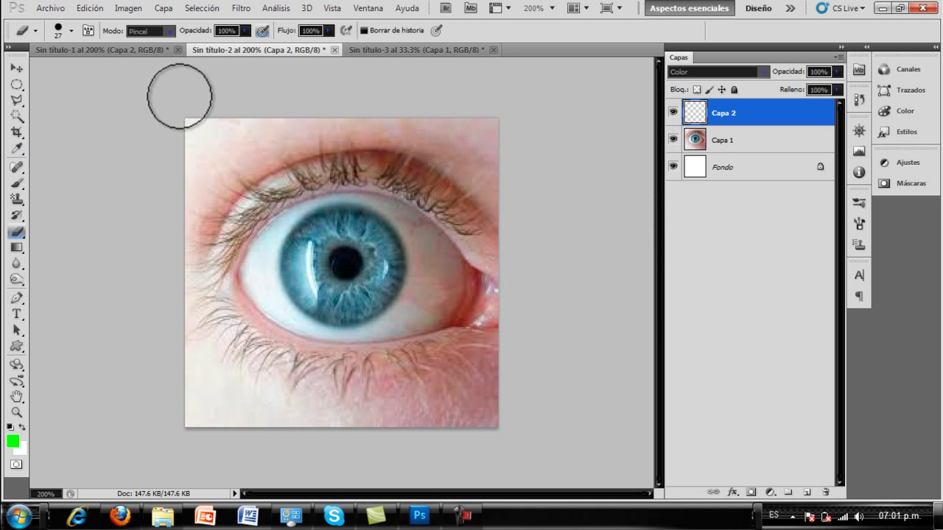
click(16, 184)
Paint the iris green on Capa 2 with a 93 px brush
click(339, 269)
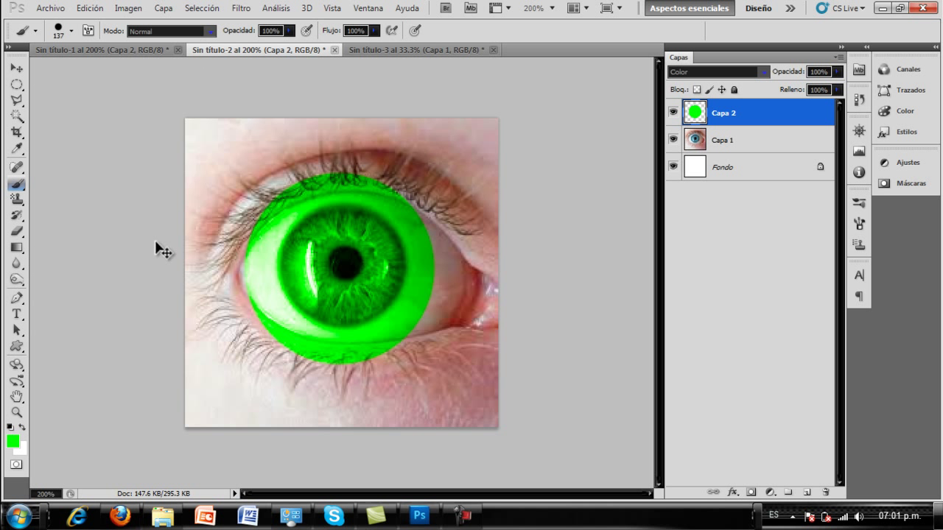
key(ctrl+z)
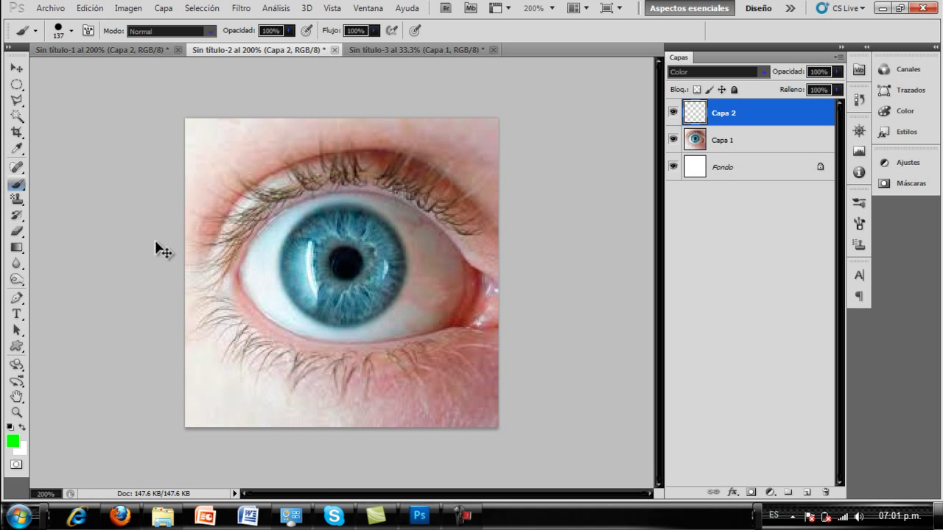
click(59, 29)
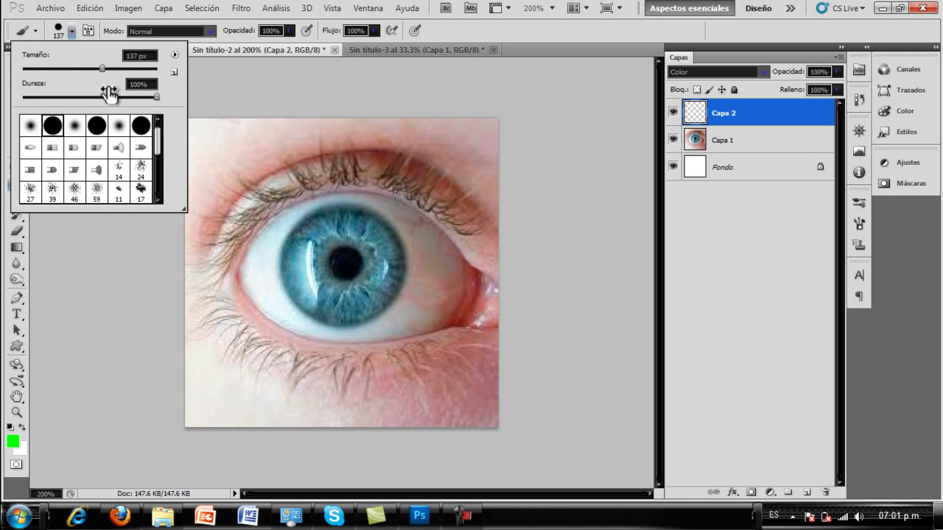
drag(104, 69, 93, 68)
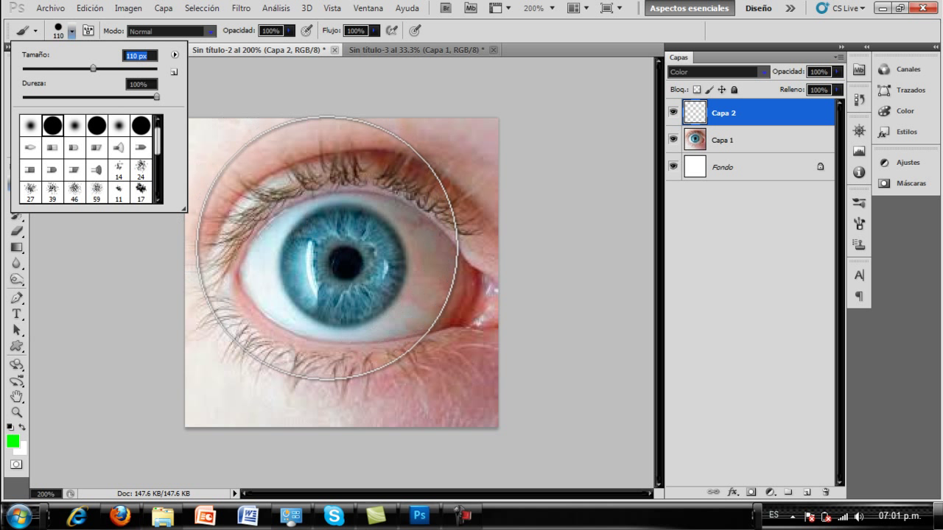
drag(96, 66, 88, 65)
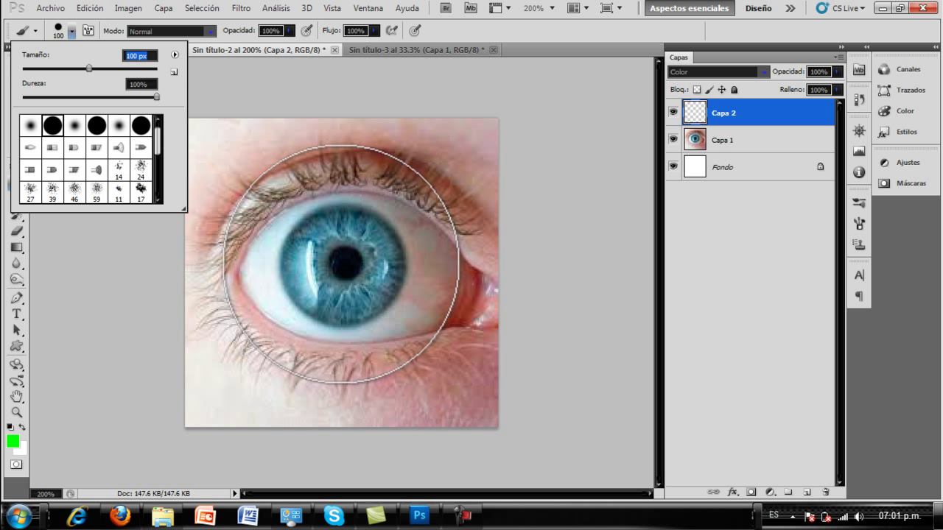
drag(84, 65, 83, 66)
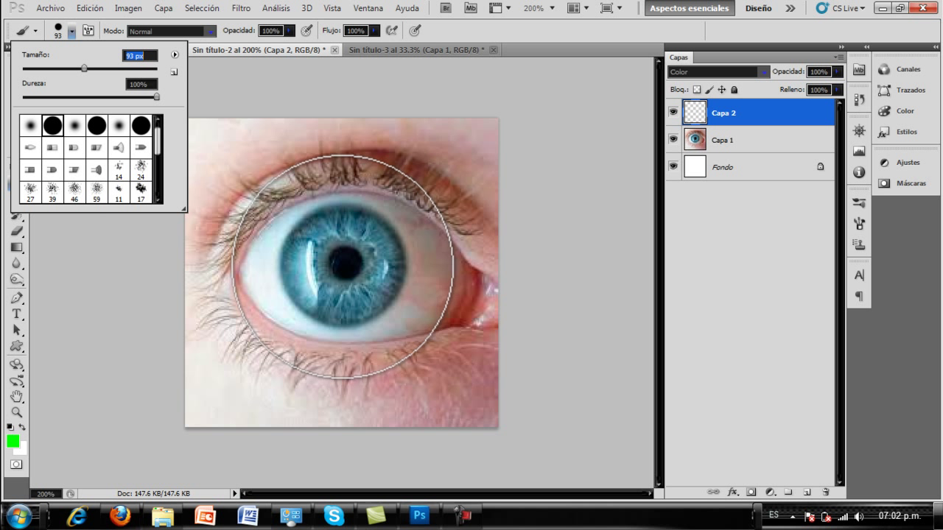
click(342, 268)
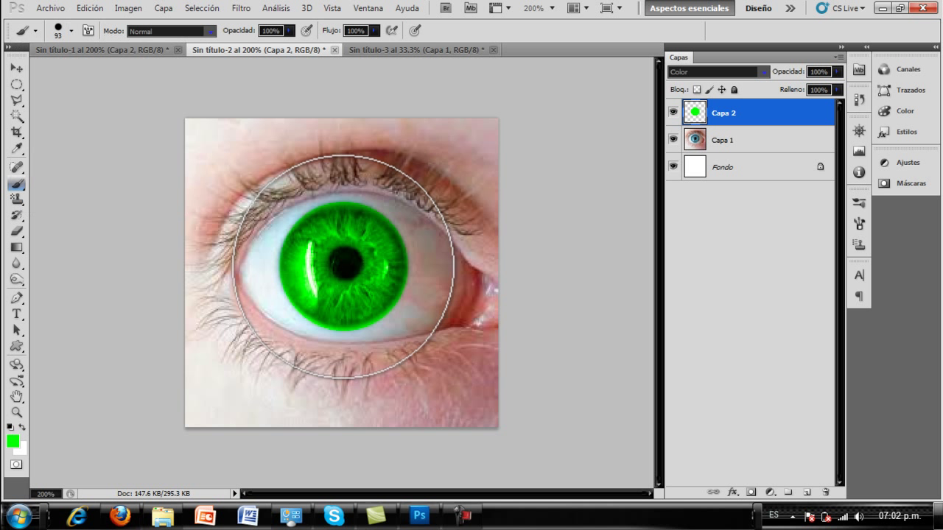
Erase the green tint from the pupil
click(13, 87)
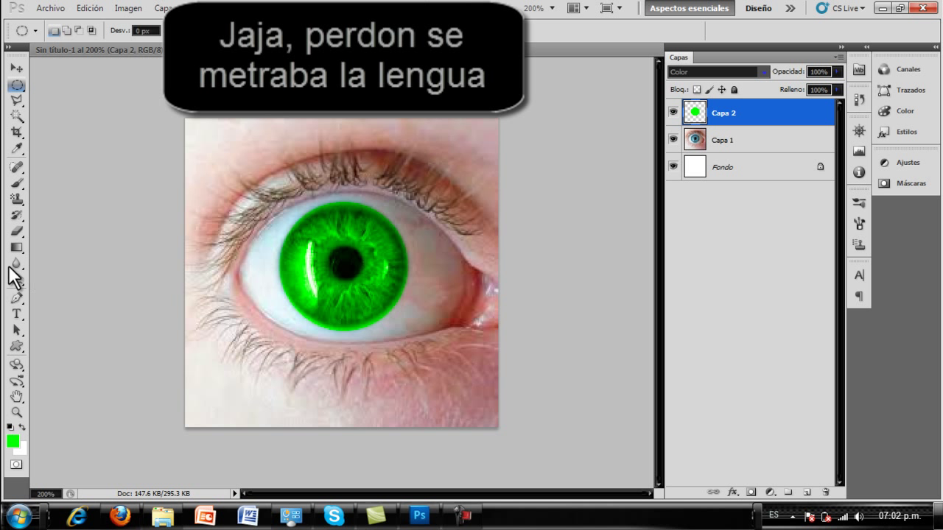
click(16, 231)
drag(343, 260, 337, 263)
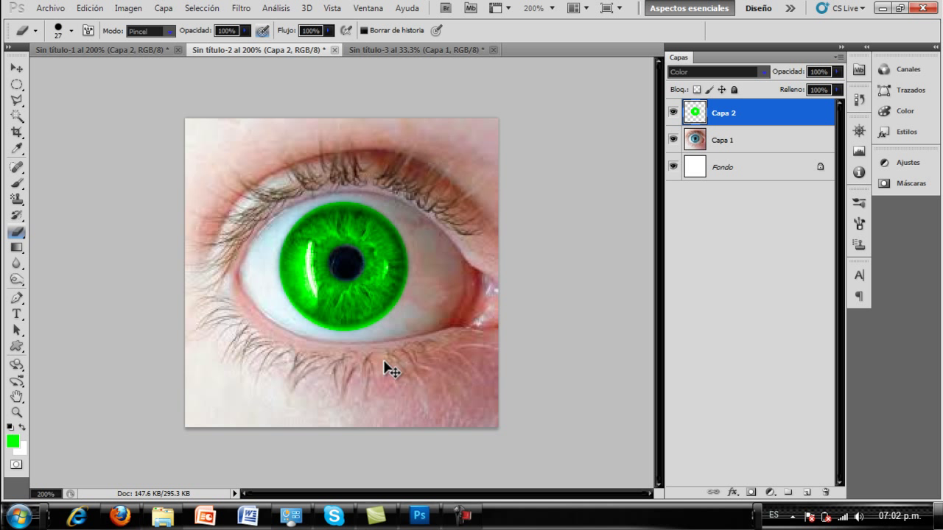
Colorize the iris with Hue/Saturation at hue 56 and saturation 35
key(ctrl+u)
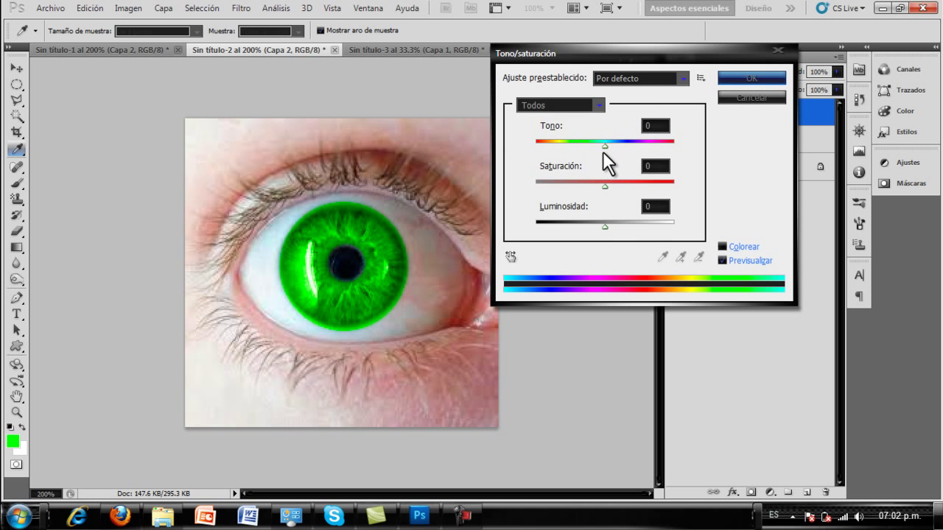
click(722, 246)
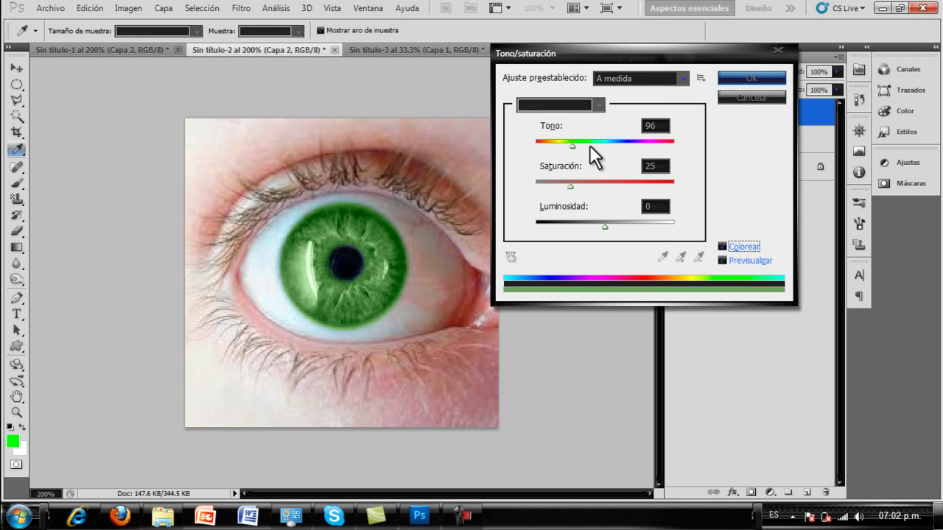
drag(572, 146, 585, 147)
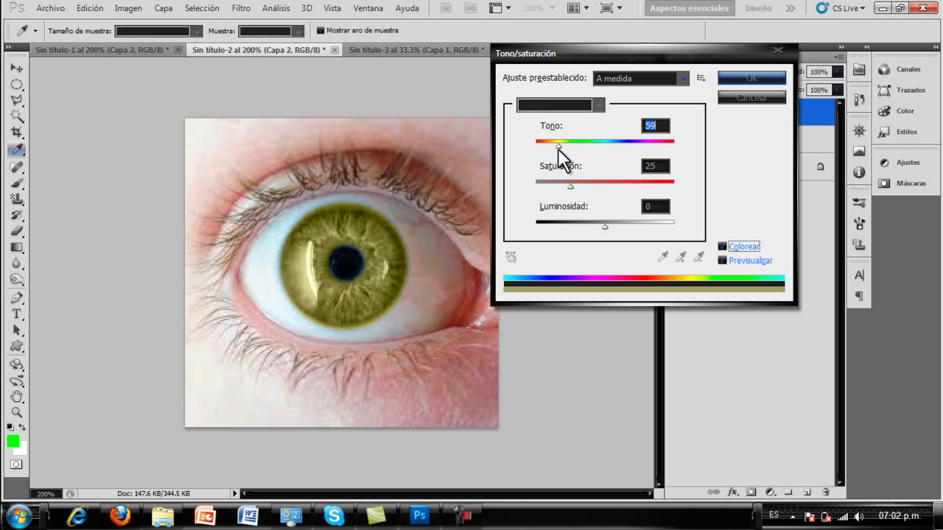
drag(588, 147, 557, 146)
drag(569, 184, 583, 185)
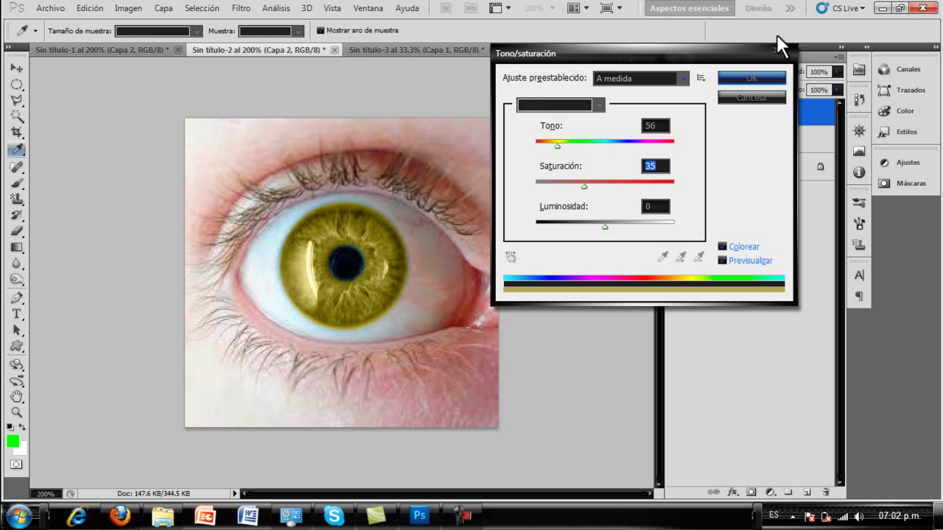
click(753, 79)
key(e)
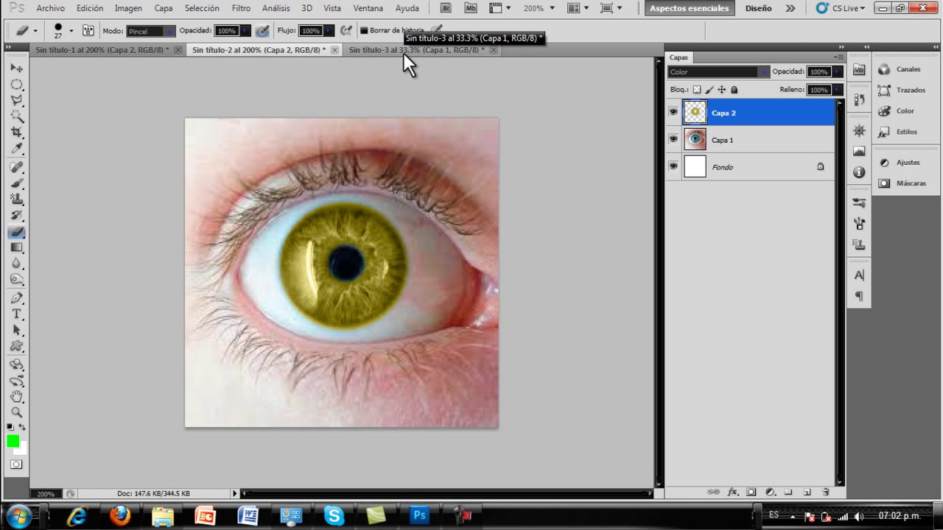
In the Sin título-3 portrait, add a new layer set to Color blend mode
click(403, 50)
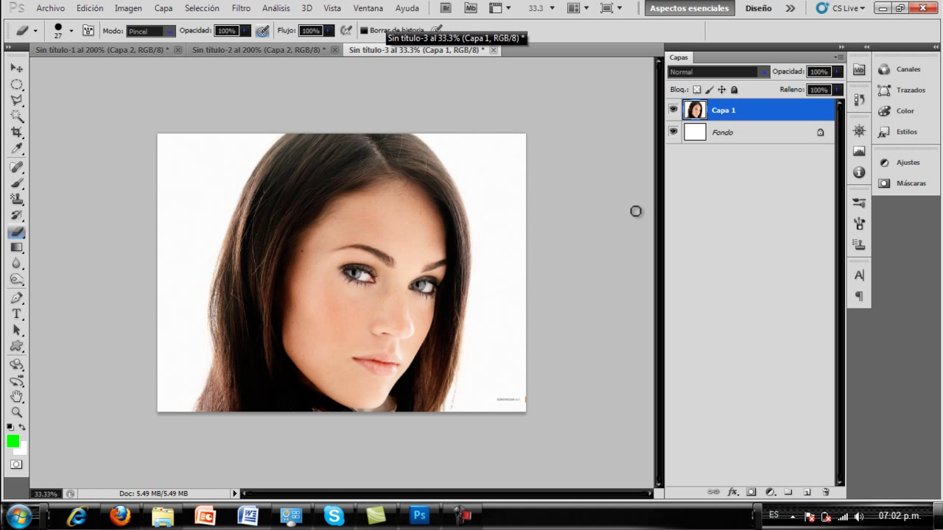
click(807, 492)
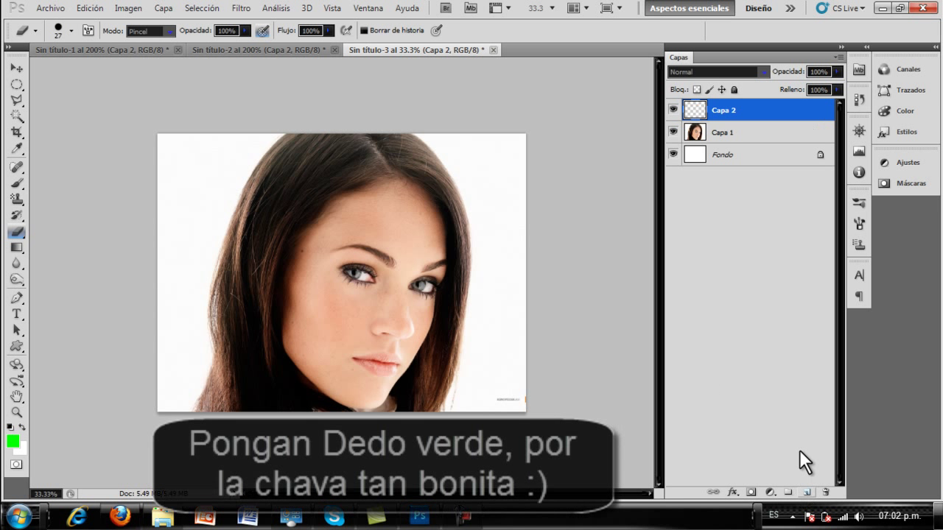
click(762, 72)
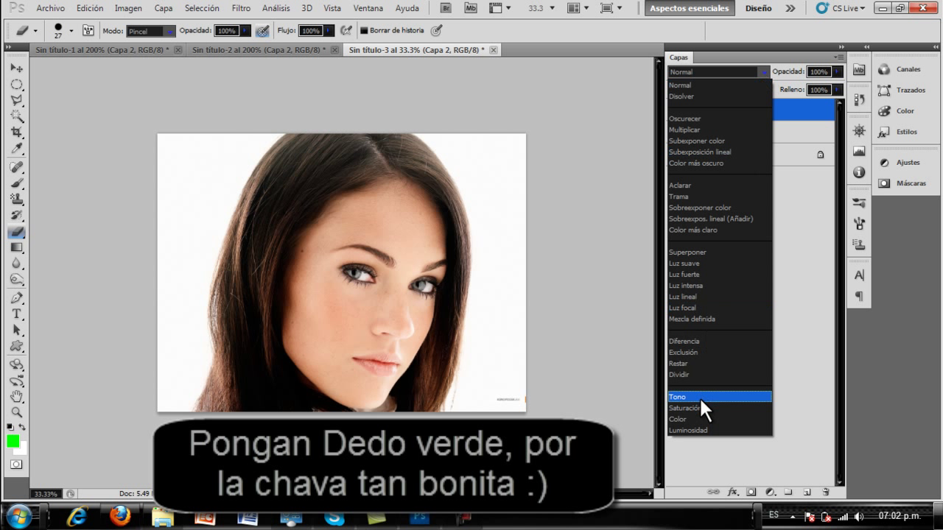
click(695, 417)
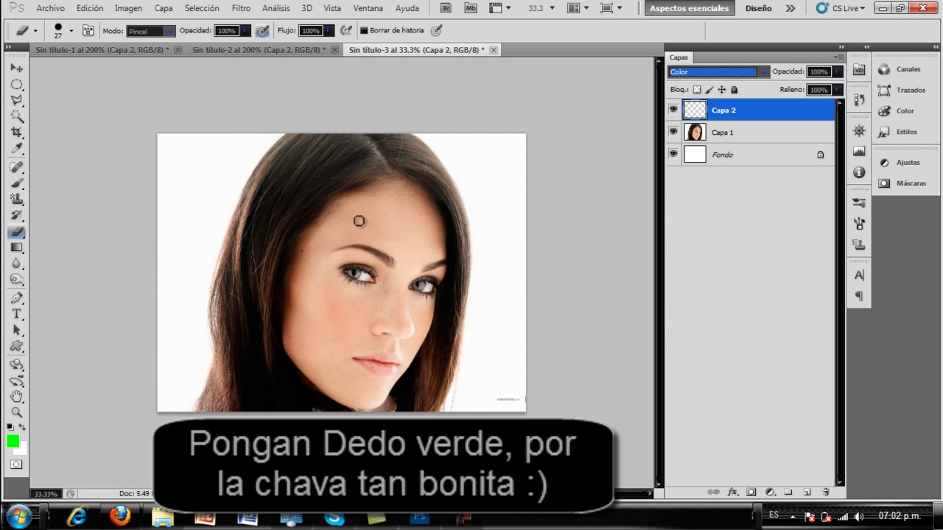
click(16, 183)
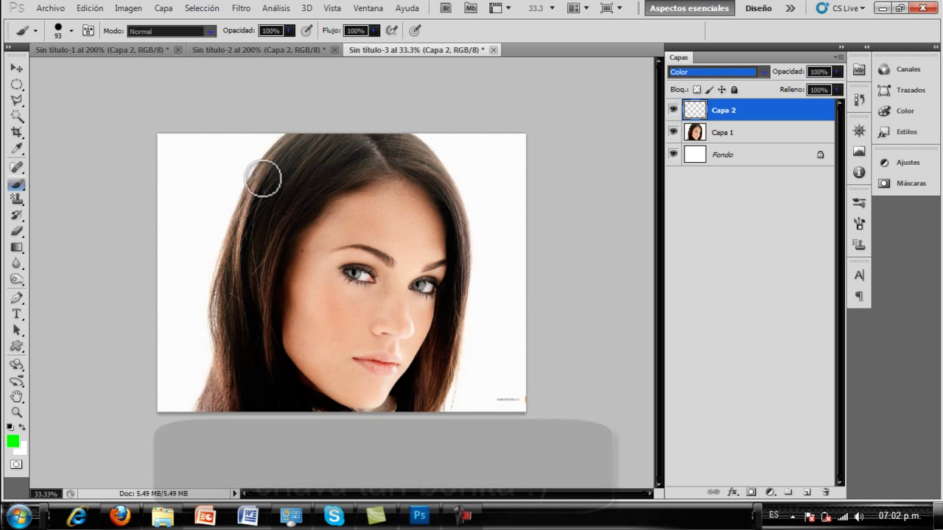
Set the foreground to magenta #ff00cc and paint a streak down the left hair
click(13, 441)
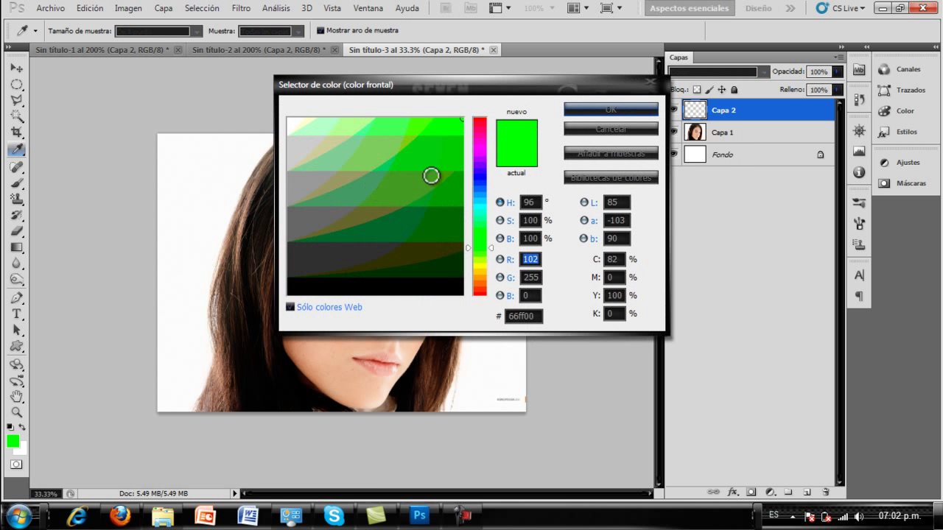
click(482, 142)
drag(456, 128, 446, 136)
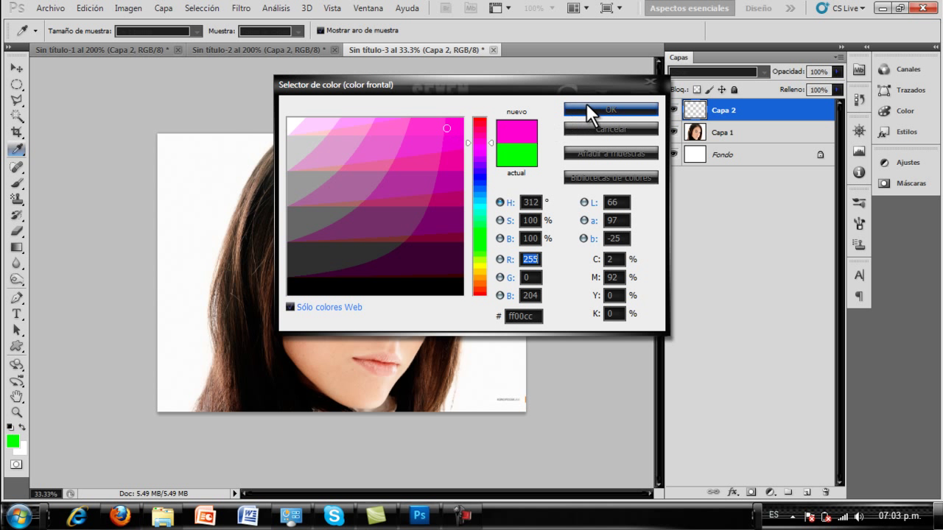
click(587, 105)
key(b)
mouse_move(274, 147)
mouse_down()
mouse_move(222, 261)
mouse_move(213, 331)
mouse_up()
Enlarge the brush to 135 px and paint the top, left and right hair magenta
click(58, 33)
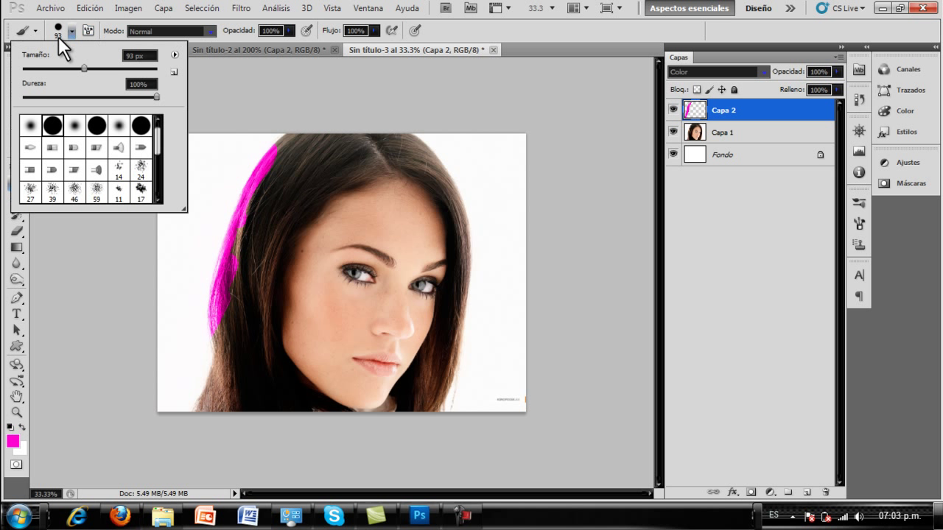
drag(84, 69, 83, 69)
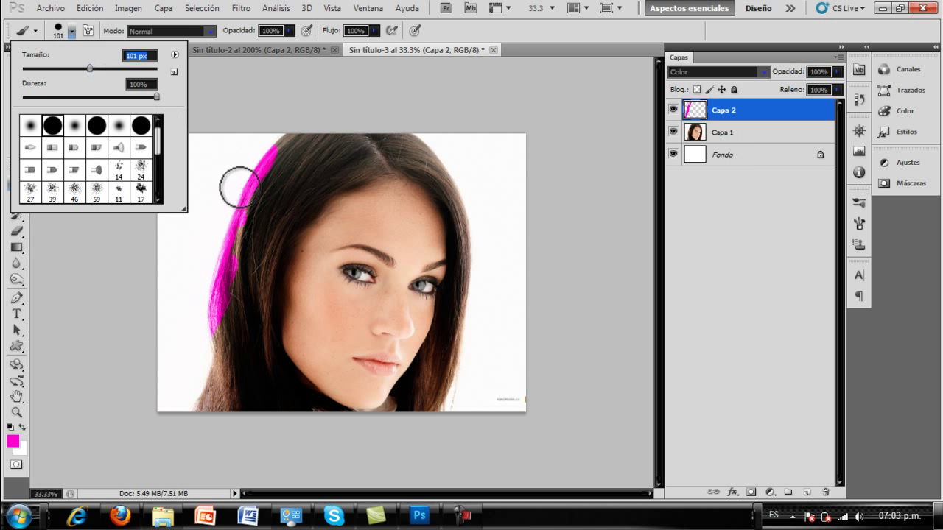
drag(94, 65, 101, 68)
click(294, 197)
mouse_move(299, 157)
mouse_down()
mouse_move(225, 213)
mouse_move(244, 301)
mouse_move(249, 211)
mouse_move(213, 404)
mouse_move(238, 383)
mouse_move(284, 432)
mouse_move(257, 368)
mouse_move(251, 323)
mouse_move(284, 442)
mouse_move(248, 322)
mouse_move(276, 219)
mouse_move(308, 192)
mouse_move(270, 261)
mouse_move(316, 172)
mouse_move(298, 172)
mouse_up()
mouse_move(368, 105)
mouse_down()
mouse_move(402, 143)
mouse_move(343, 158)
mouse_move(334, 181)
mouse_move(419, 143)
mouse_move(440, 167)
mouse_up()
mouse_move(469, 215)
mouse_down()
mouse_move(459, 341)
mouse_move(430, 415)
mouse_move(417, 379)
mouse_move(441, 340)
mouse_move(467, 252)
mouse_move(450, 204)
mouse_move(405, 157)
mouse_move(360, 162)
mouse_move(337, 182)
mouse_up()
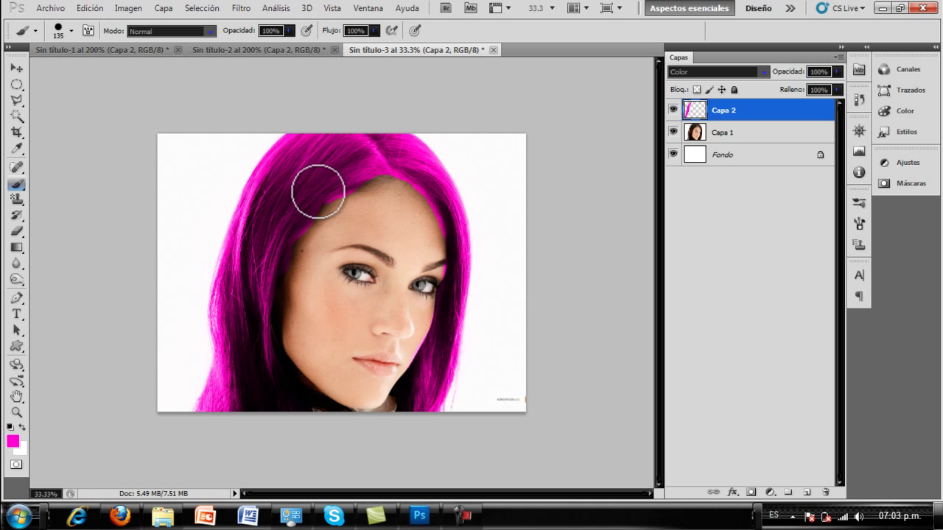
drag(269, 292, 262, 368)
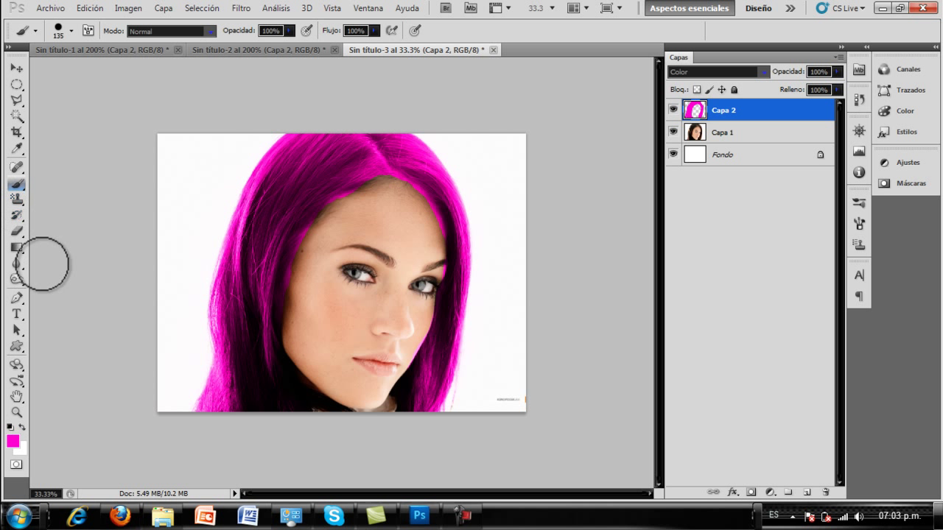
click(16, 230)
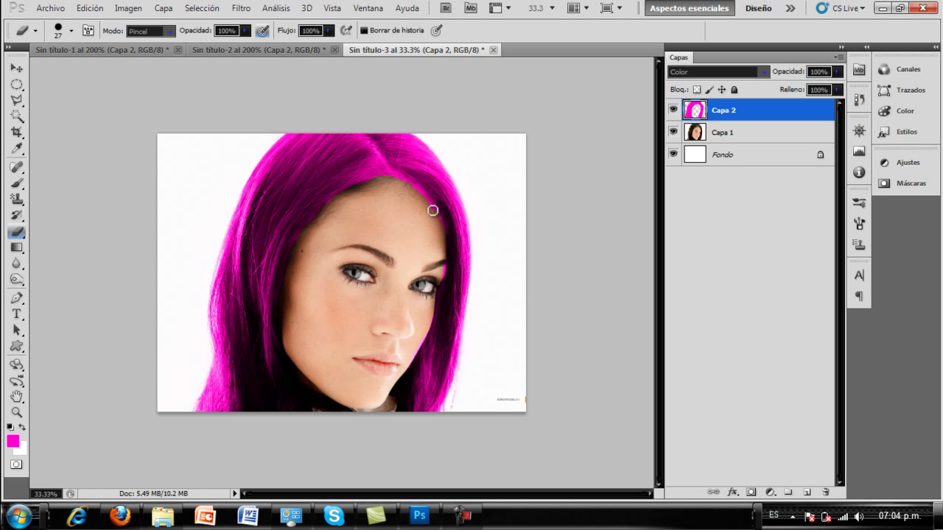
Erase stray magenta near the hairline, then review the golden and rainbow eye images
click(410, 186)
click(240, 49)
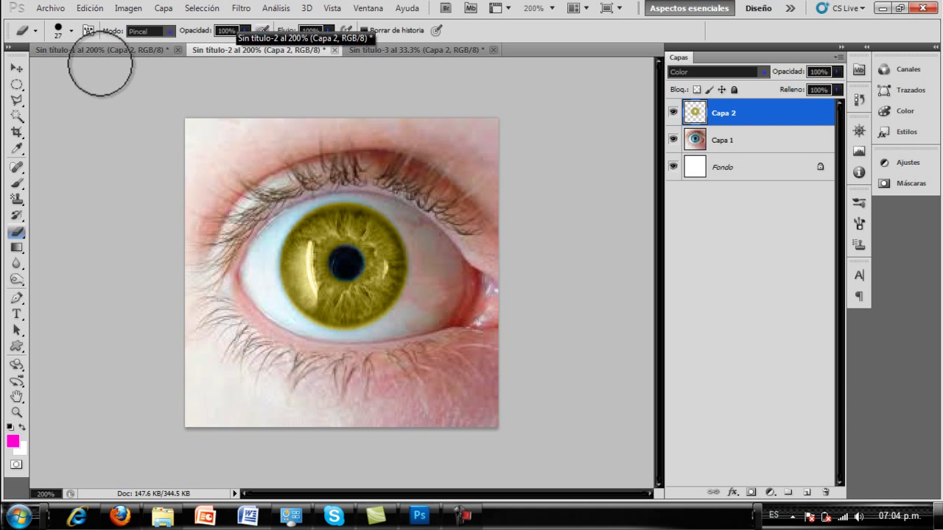
click(107, 52)
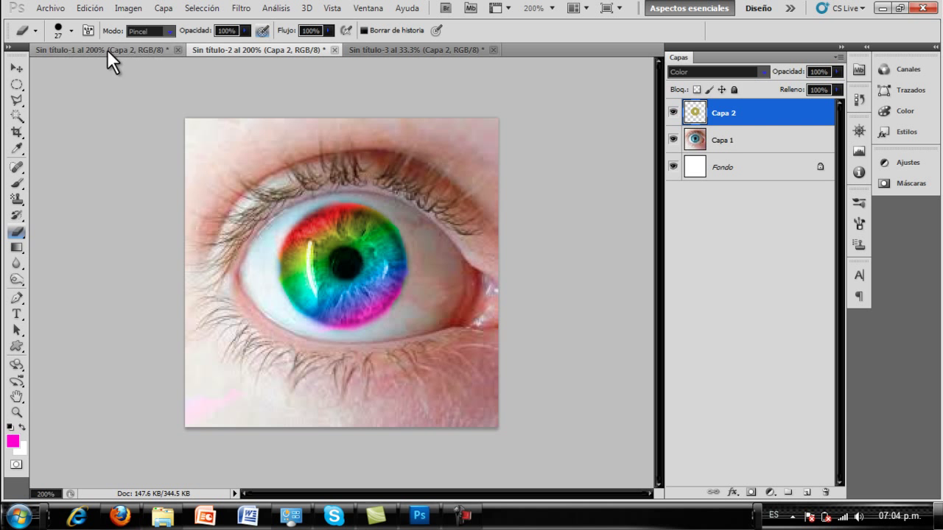
Return to the golden eye image, then minimize Photoshop and Firefox
click(270, 49)
click(880, 8)
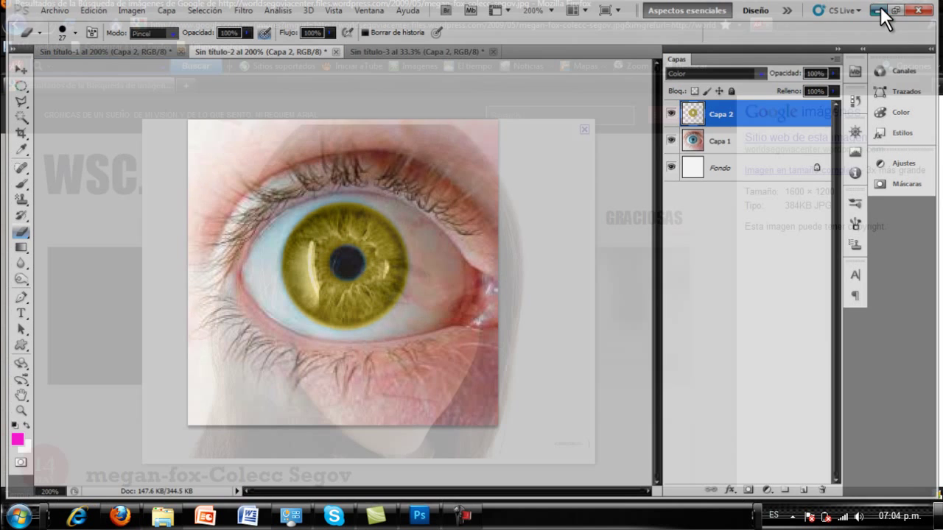
click(881, 5)
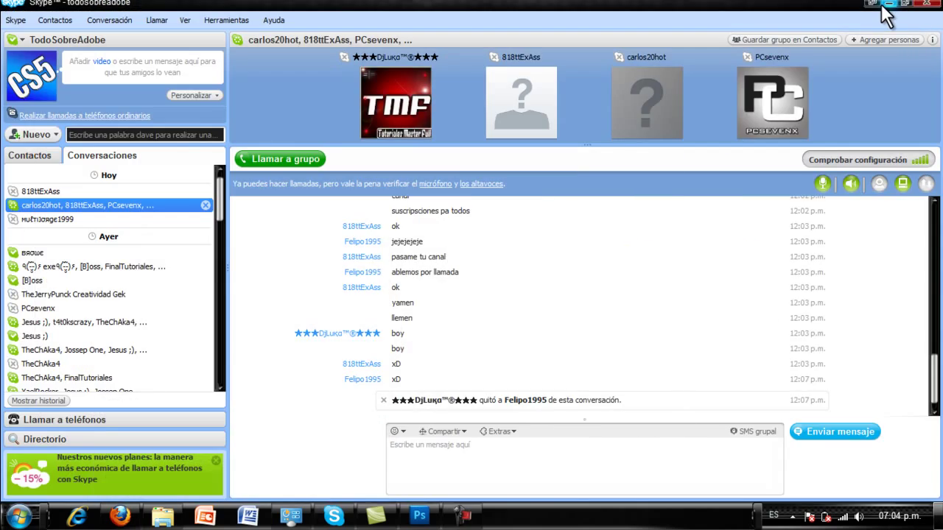